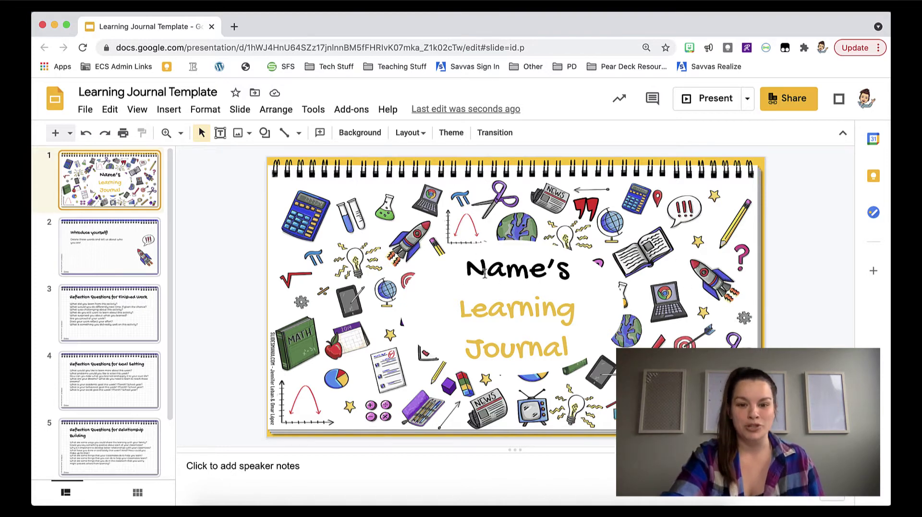
Review the template's introduction slide, the three reflection question slides and the slide of editable hand-drawn icons.
left_click(123, 256)
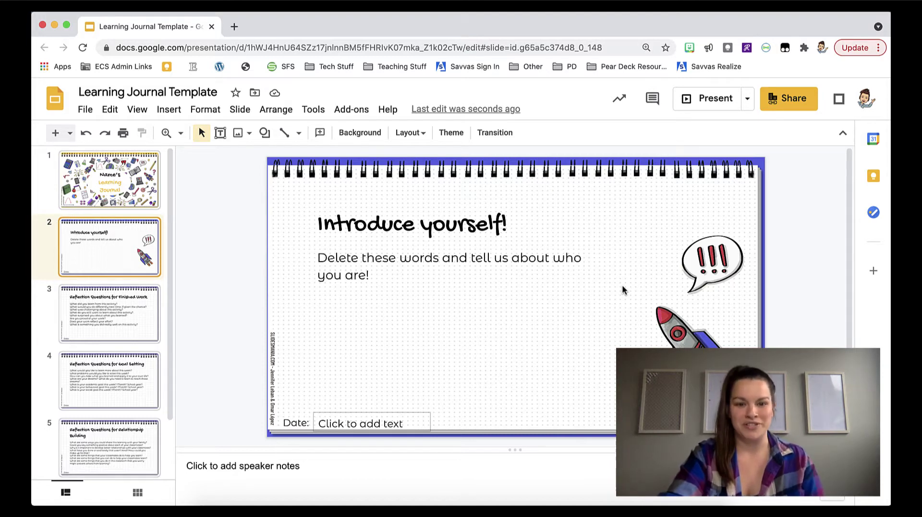
scroll(110, 298, "down", 1)
scroll(108, 293, "down", 2)
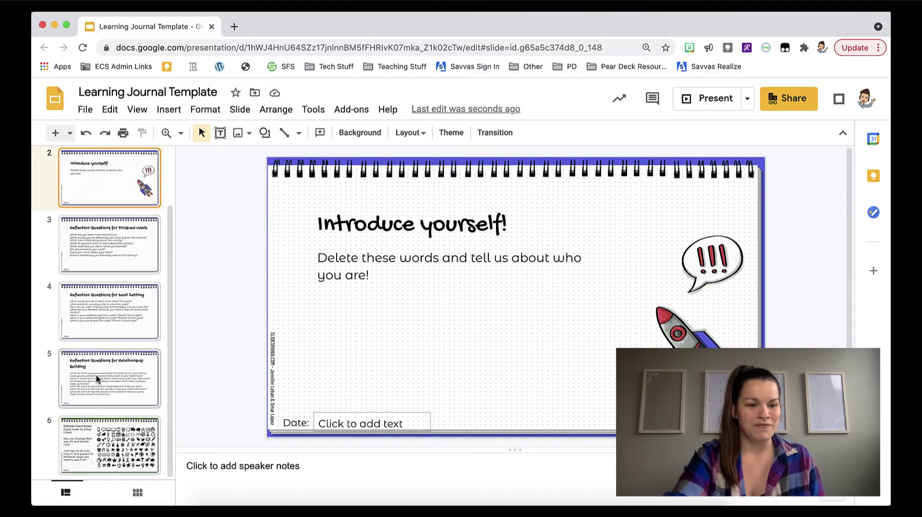
left_click(114, 244)
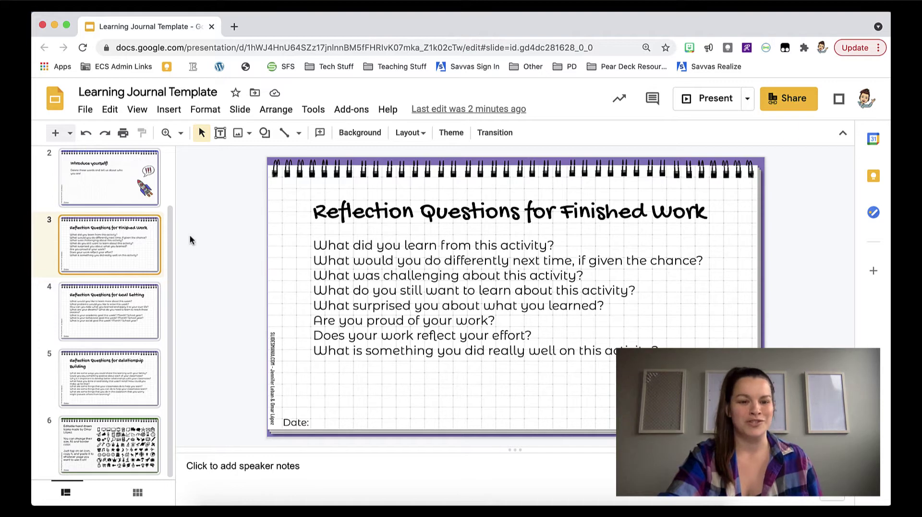
left_click(113, 325)
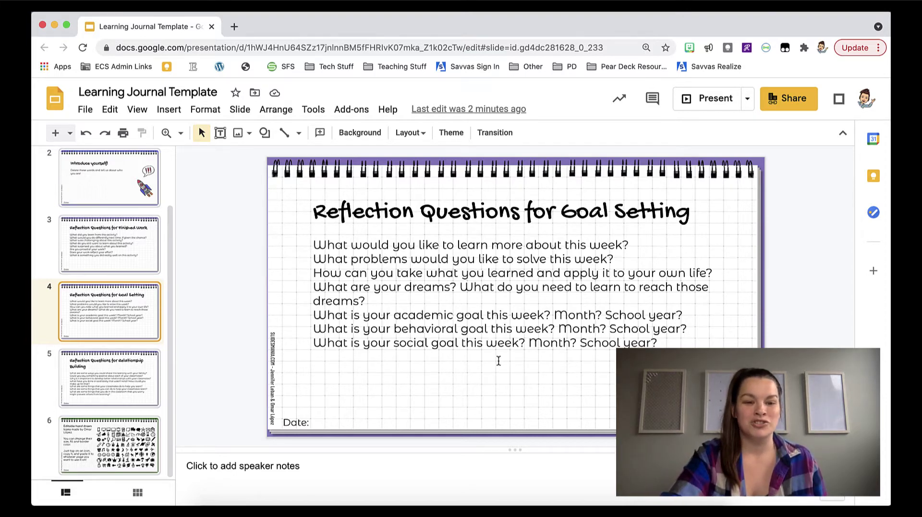
left_click(114, 386)
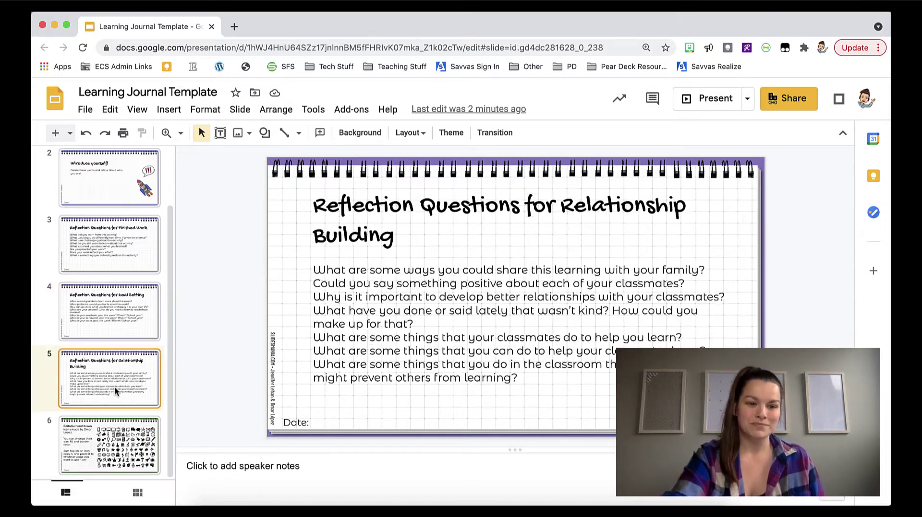
left_click(560, 341)
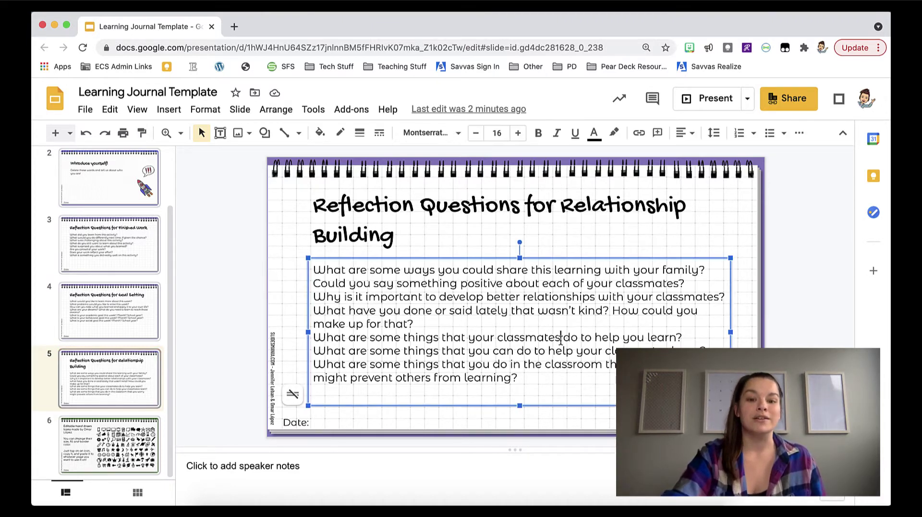
left_click(780, 316)
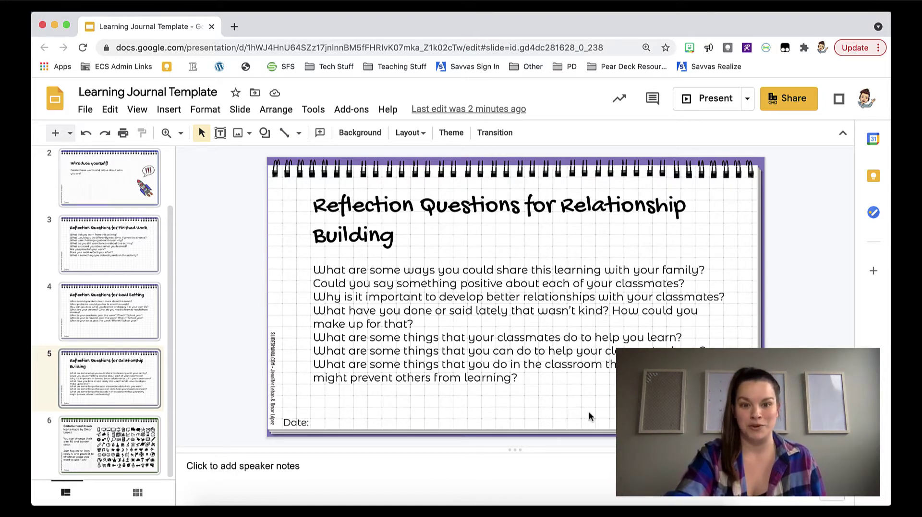
left_click(139, 423)
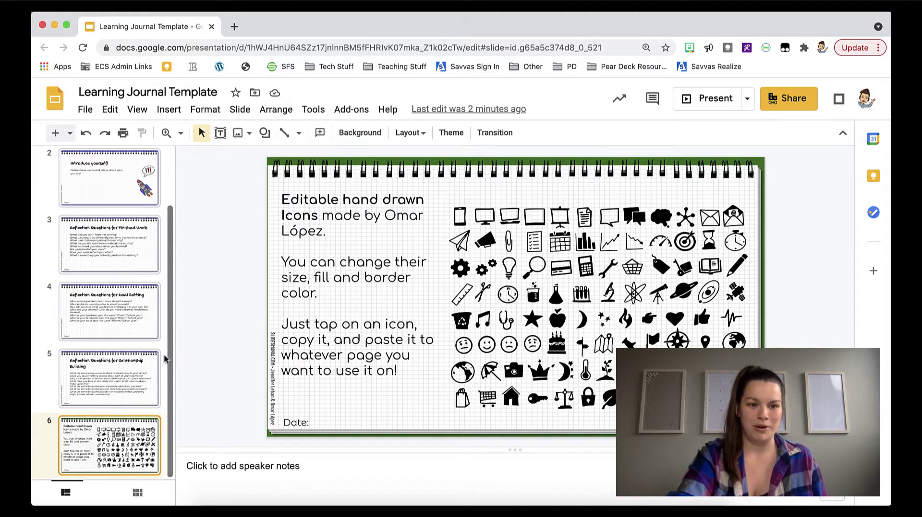
scroll(114, 324, "up", 3)
scroll(114, 324, "down", 5)
scroll(115, 323, "up", 5)
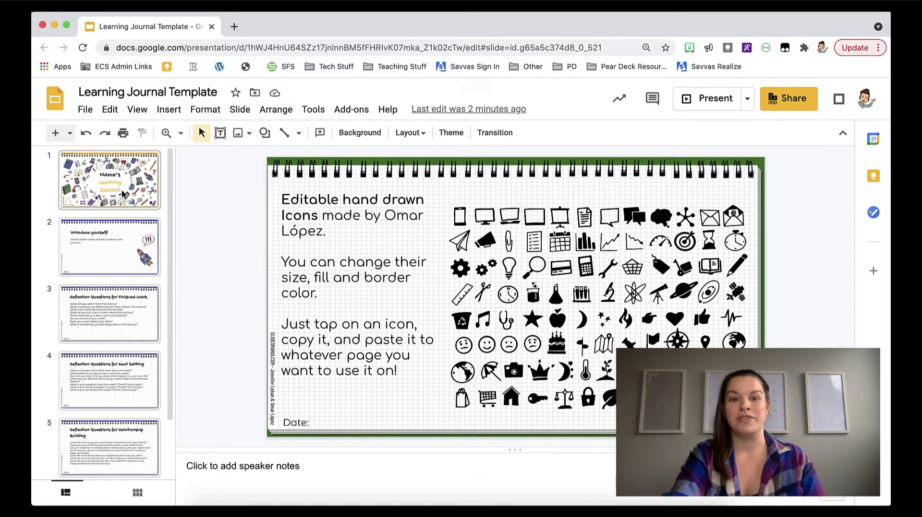
Add two slides at the end of the deck using the "iPad on lined paper" and "Blank - Lined paper" layouts.
left_click(70, 133)
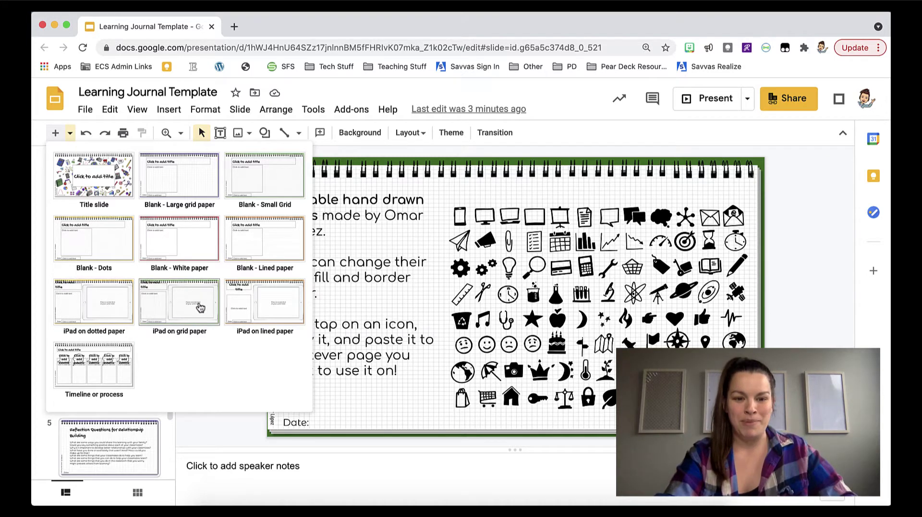
left_click(281, 311)
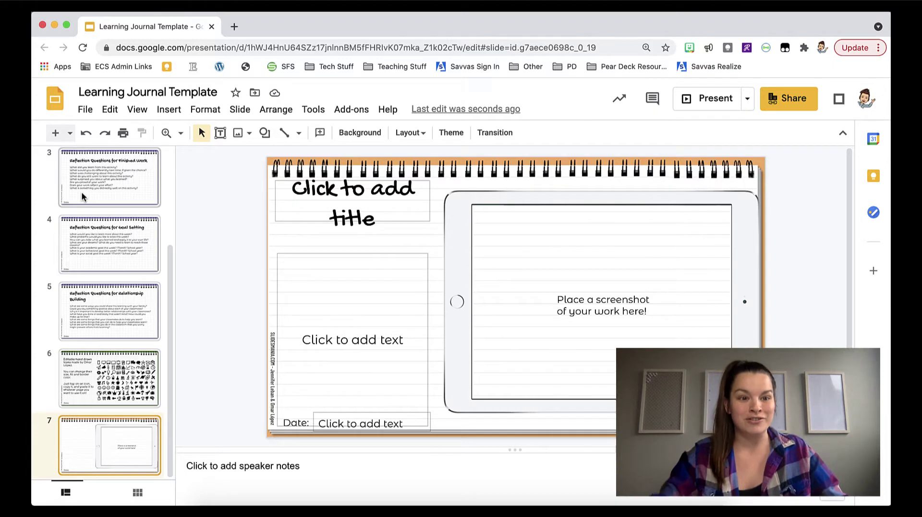
left_click(70, 135)
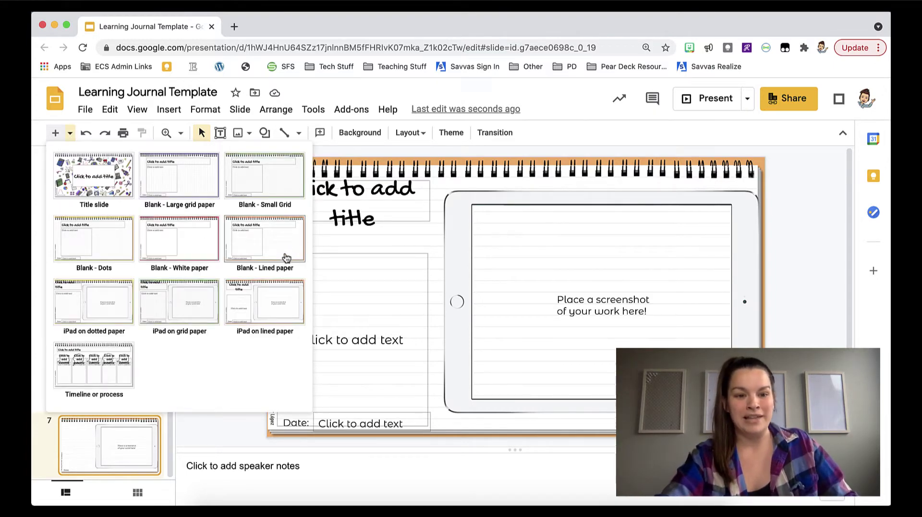
left_click(287, 238)
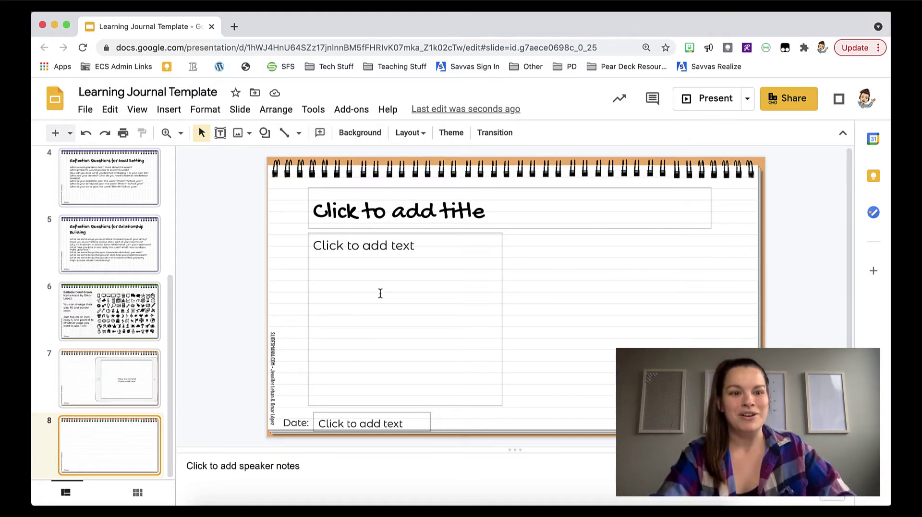
left_click(70, 133)
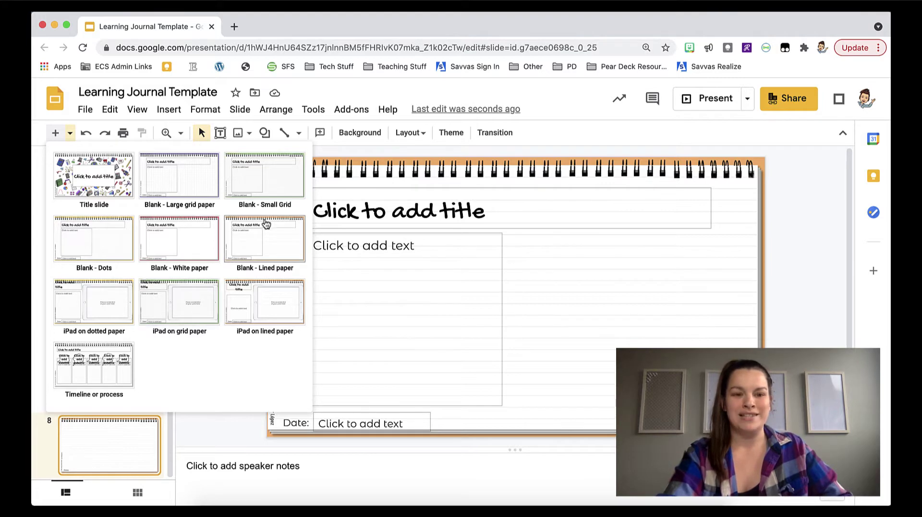
left_click(233, 427)
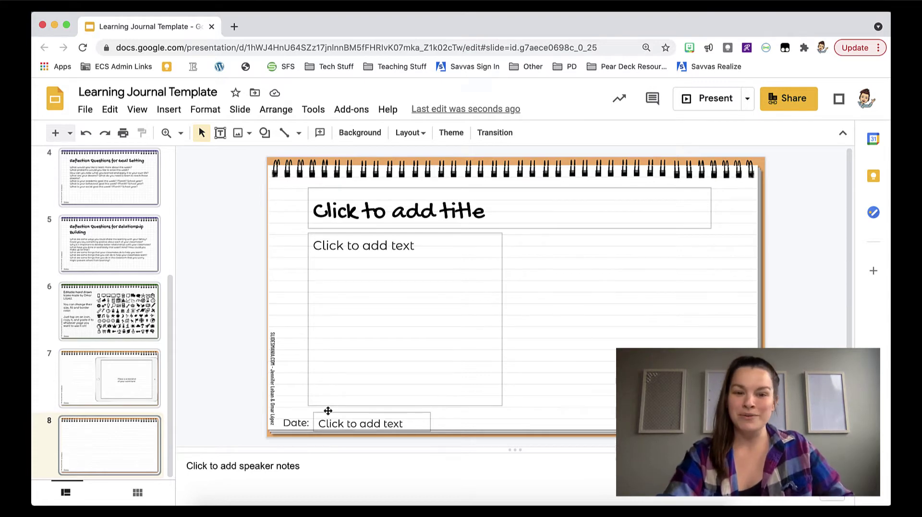
Inspect the date label and its text placeholder on the "Blank - Dots" master layout, and exit the master view.
left_click(139, 114)
left_click(176, 198)
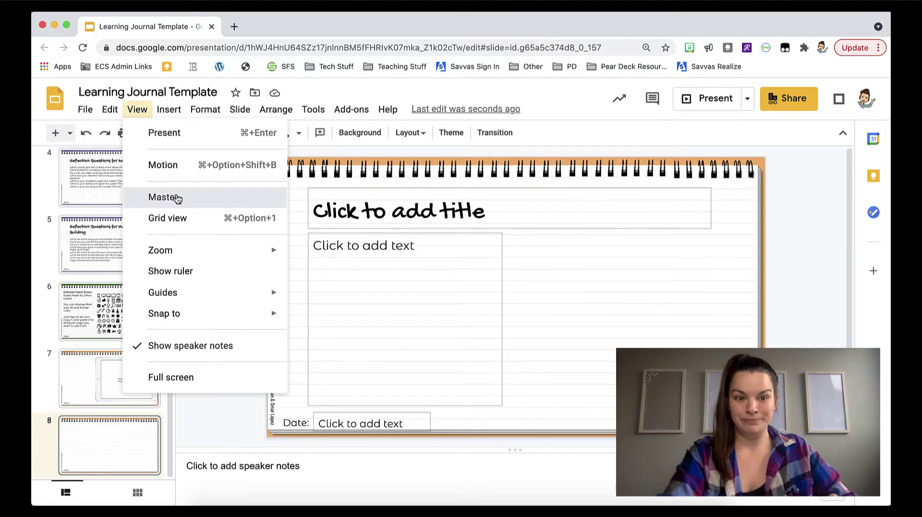
left_click(177, 197)
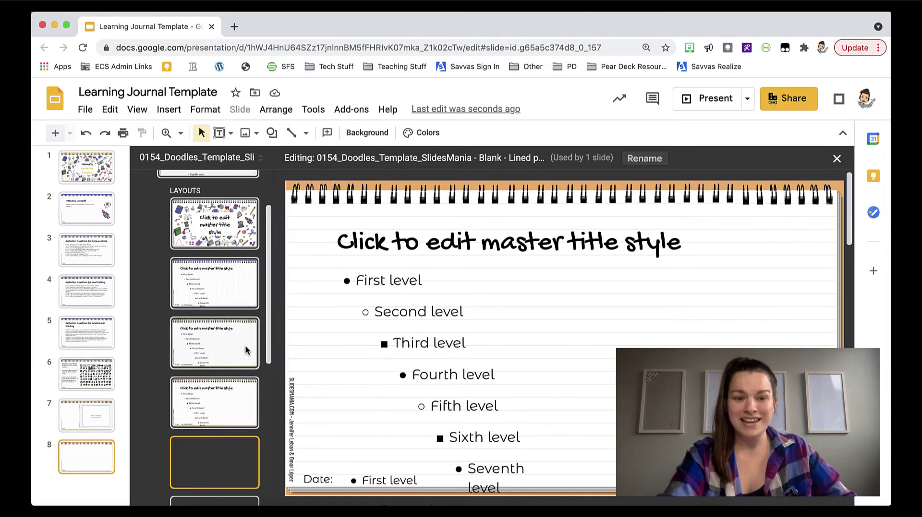
scroll(212, 336, "down", 2)
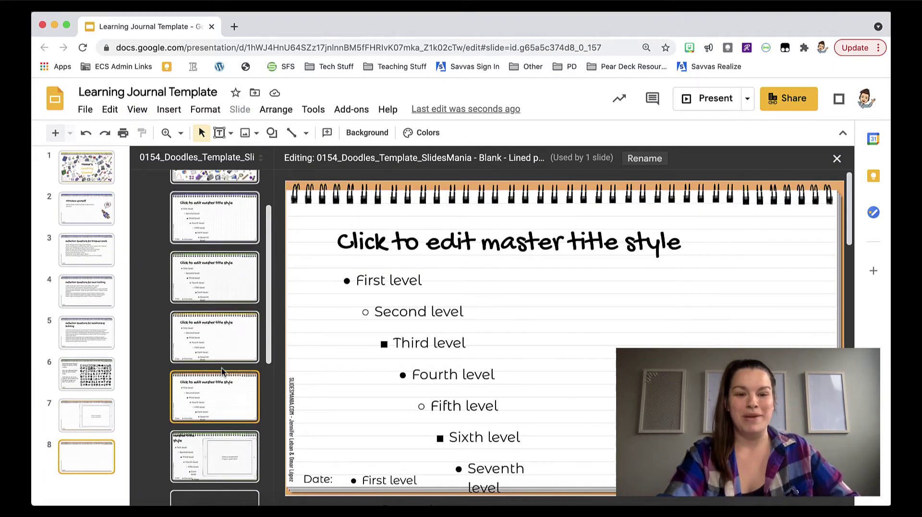
left_click(220, 337)
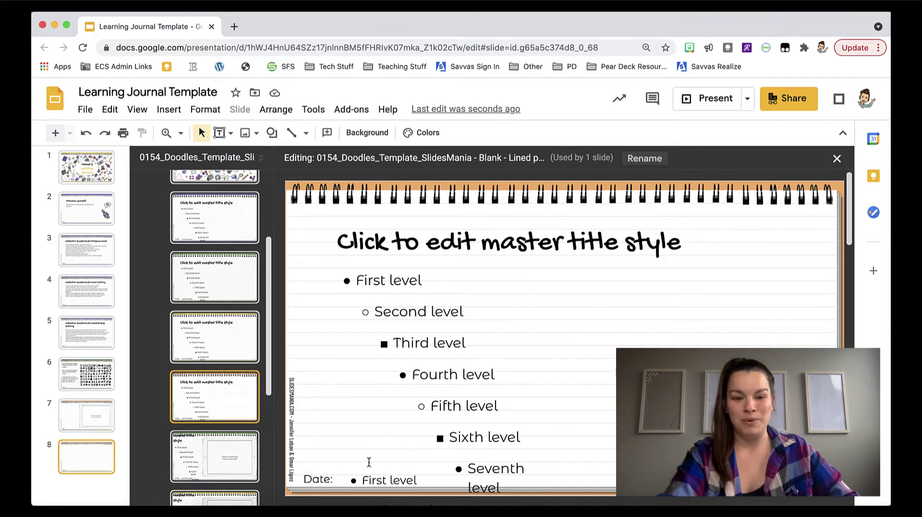
left_click(317, 478)
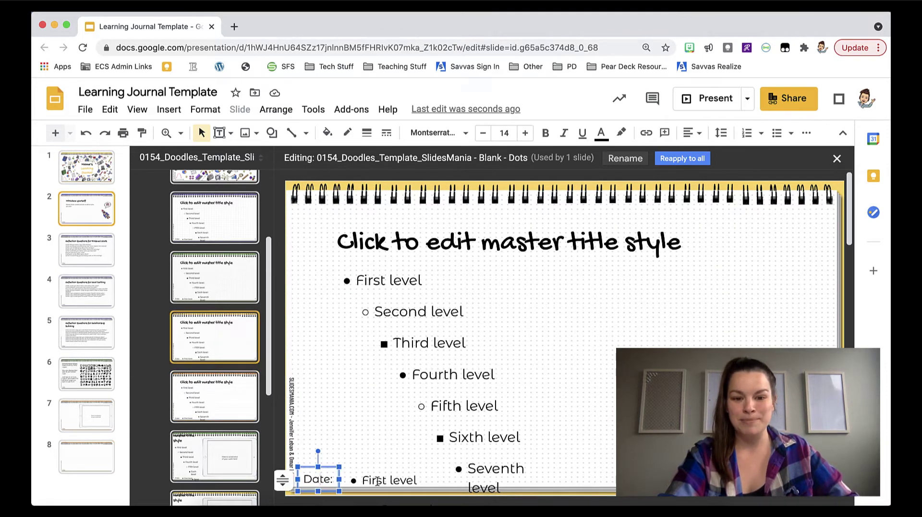
triple_click(382, 481)
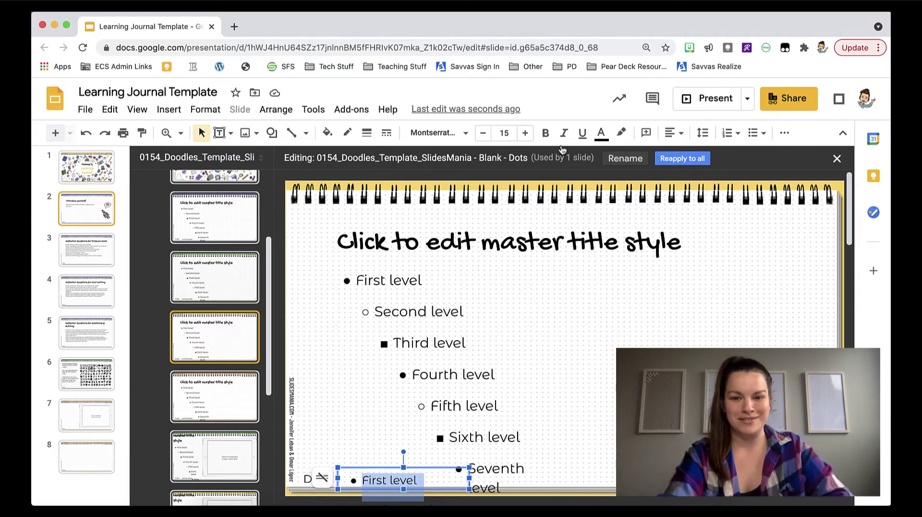
left_click(836, 160)
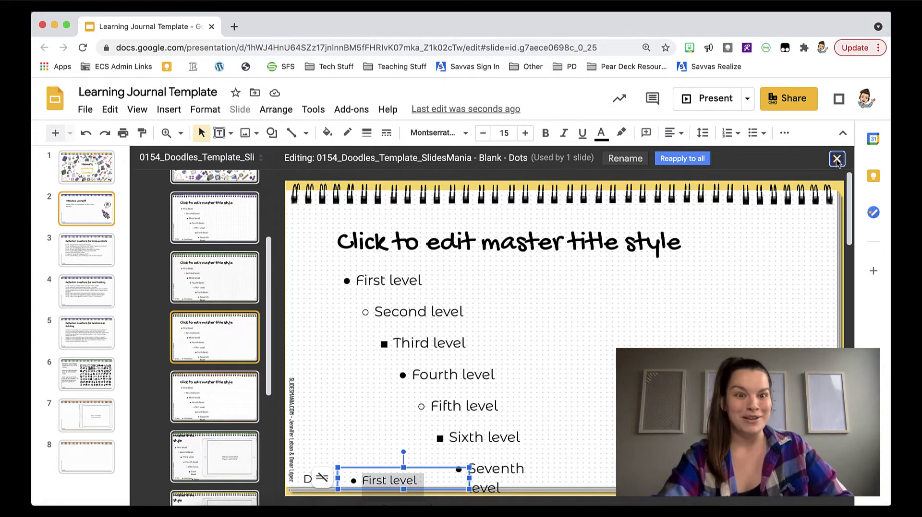
Switch to Seesaw and open the Learning Journal class from the teacher's class list.
scroll(129, 387, "up", 1)
scroll(129, 386, "up", 5)
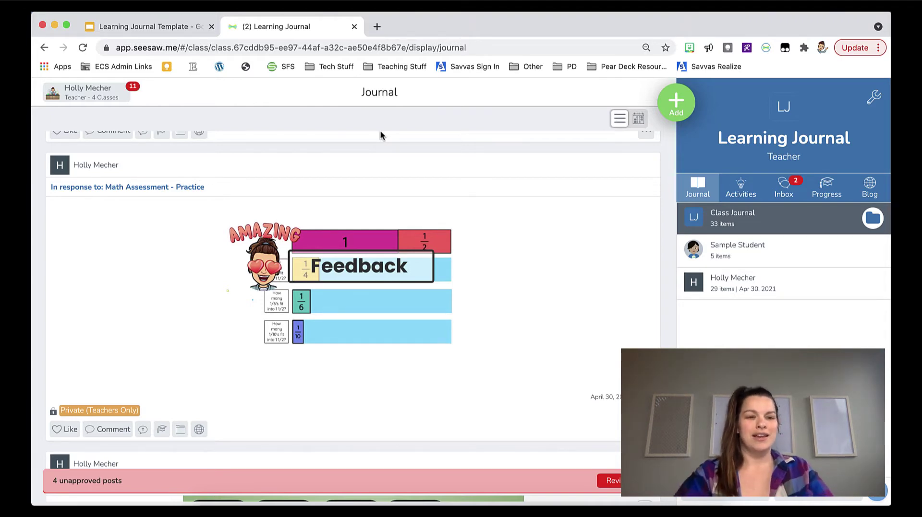
left_click(93, 95)
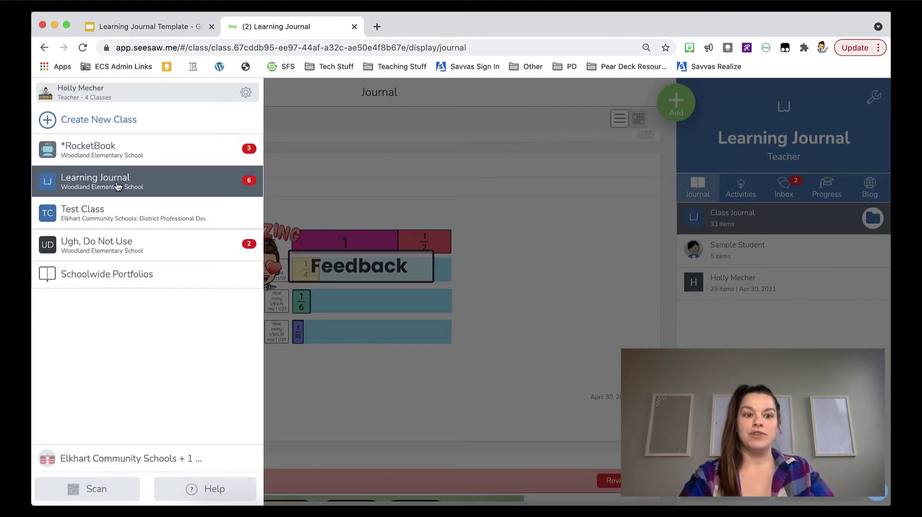
left_click(101, 185)
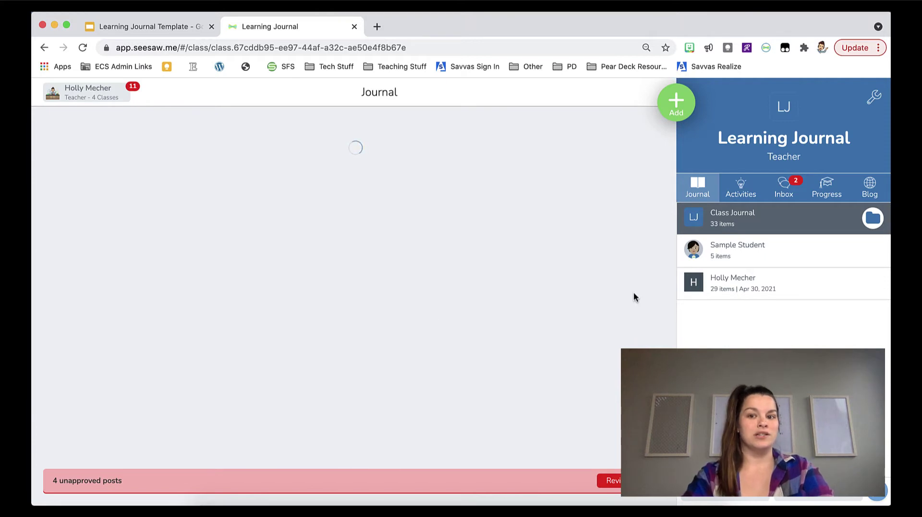
Open the Learning Journal class settings and look at the class name and class icon options without changing them.
left_click(873, 101)
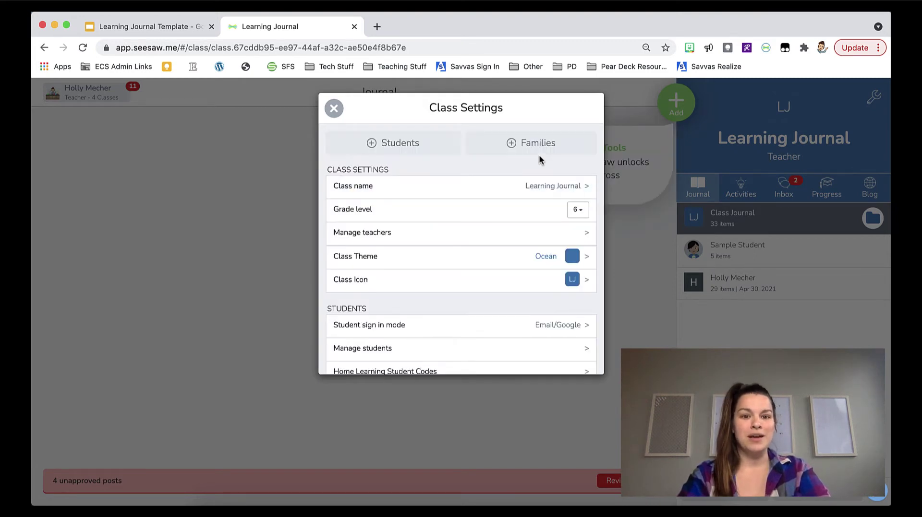
left_click(563, 190)
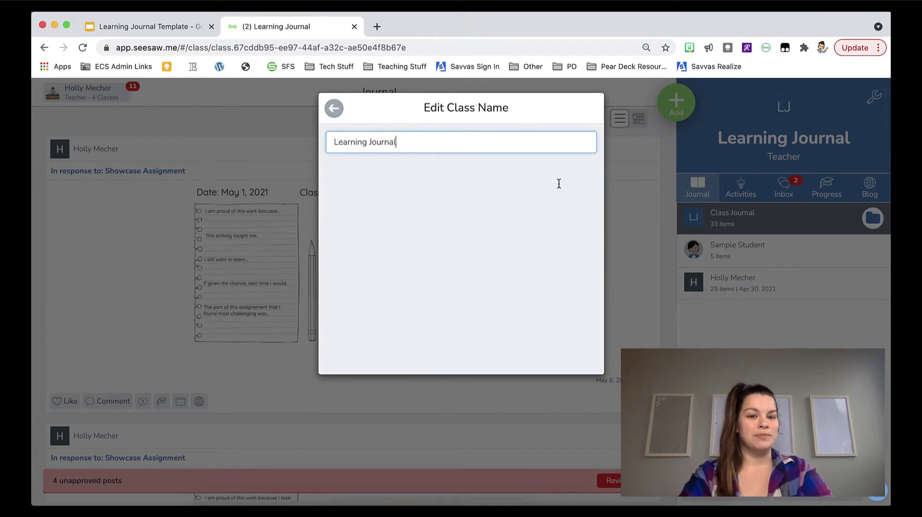
left_click(336, 109)
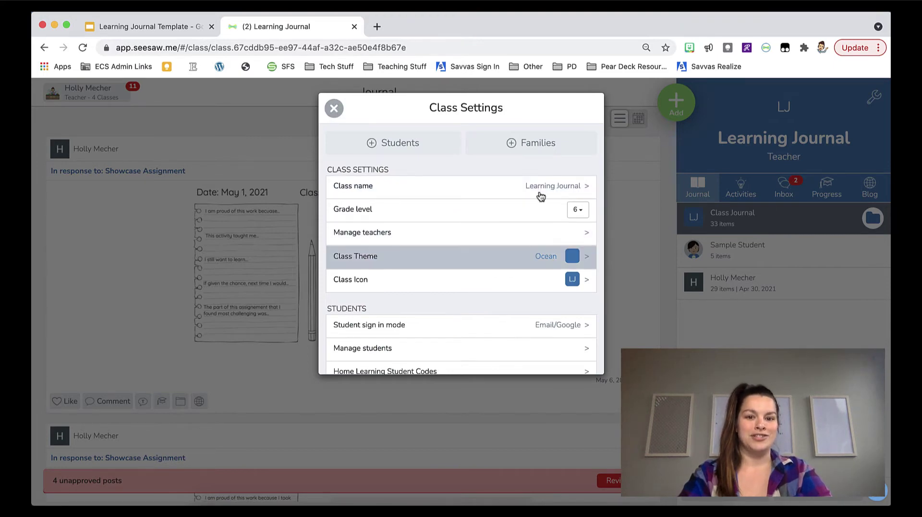
left_click(587, 282)
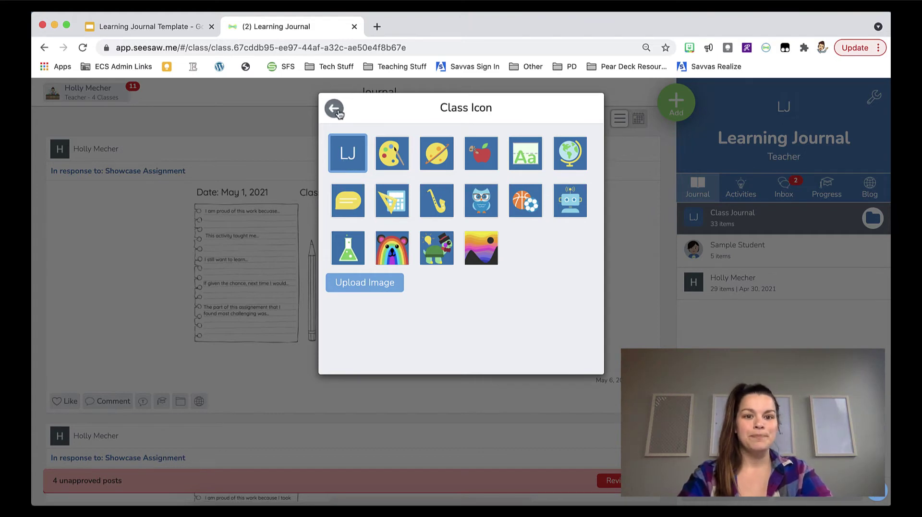
left_click(335, 109)
left_click(451, 233)
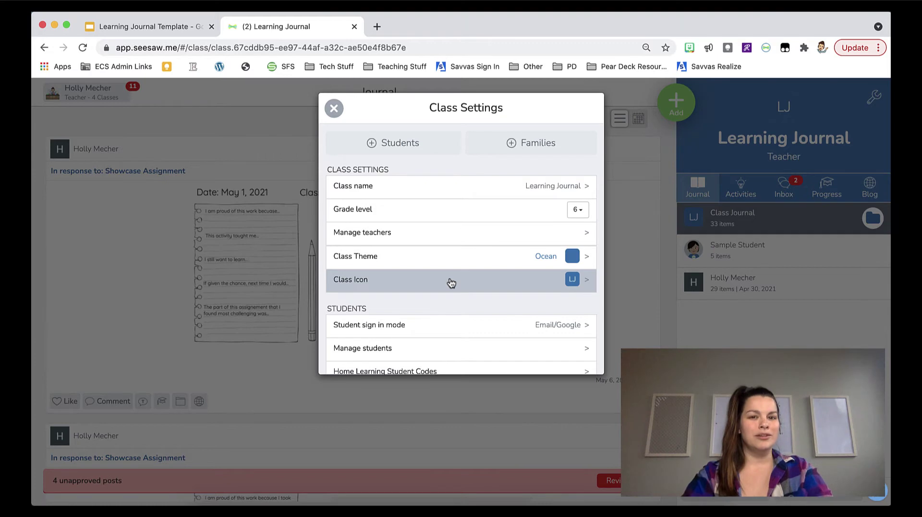
Review the student, family and class blog options in the class settings, including who can post to the blog.
scroll(451, 283, "down", 3)
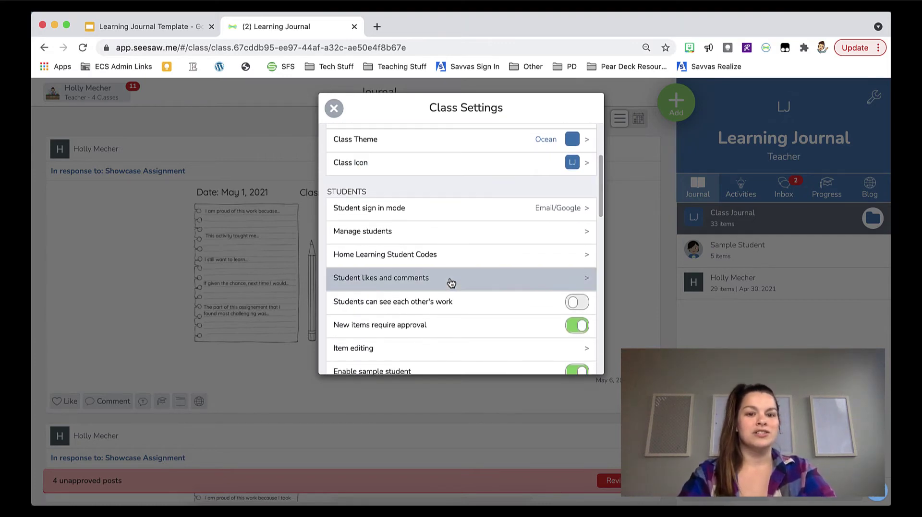
scroll(451, 282, "down", 2)
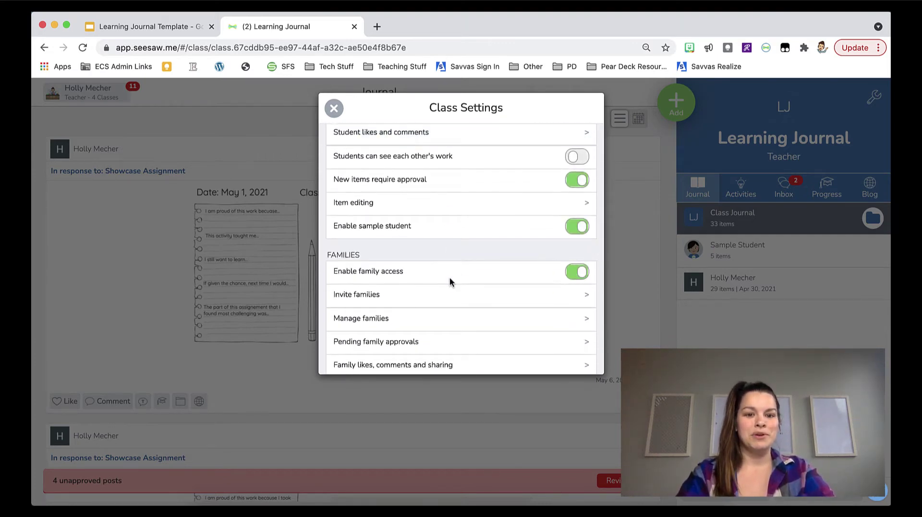
scroll(449, 281, "down", 2)
scroll(449, 282, "down", 2)
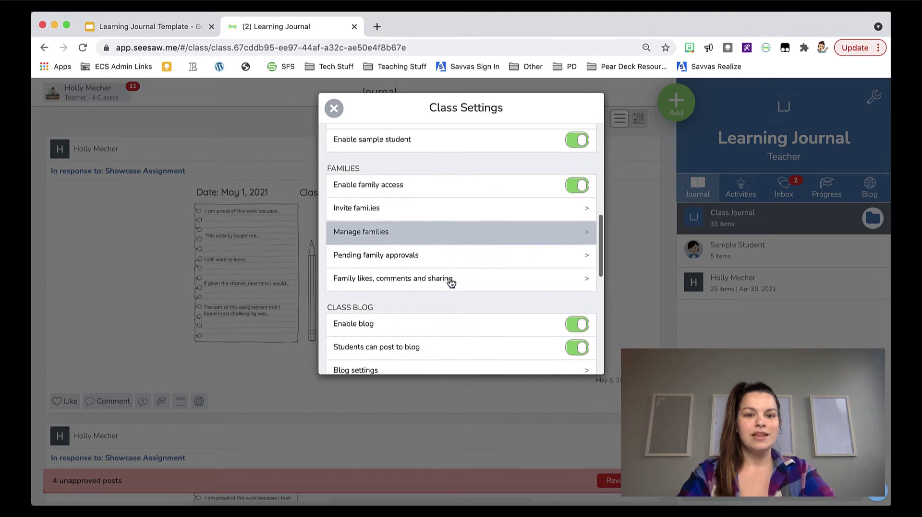
scroll(451, 282, "down", 2)
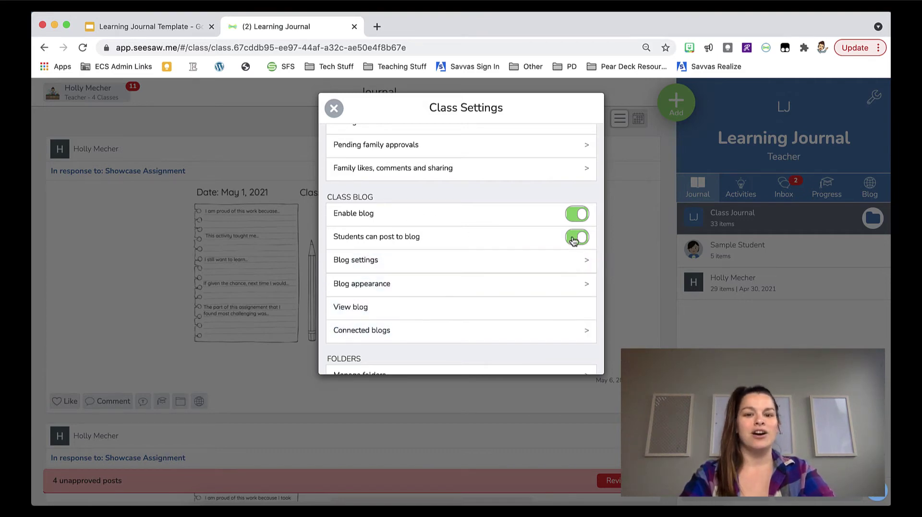
scroll(473, 243, "up", 10)
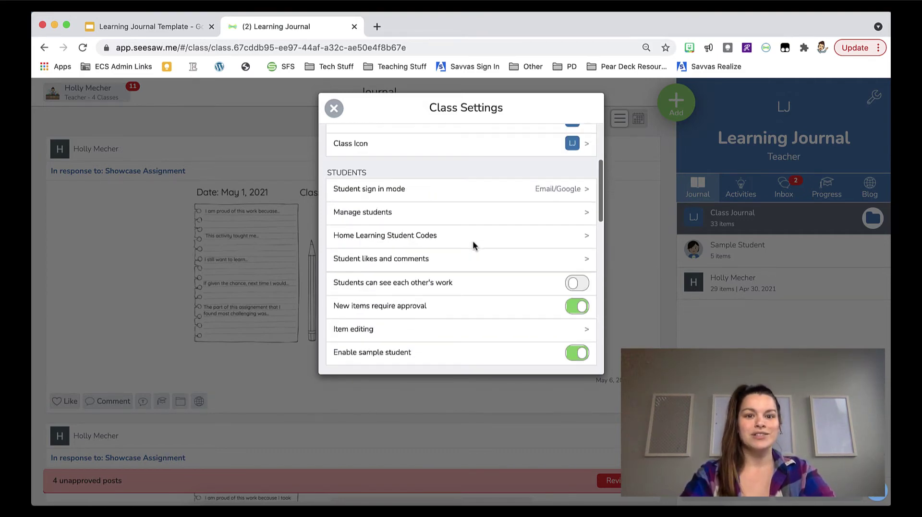
Leave the class settings and view the template attached to the Showcase Assignment activity.
left_click(335, 110)
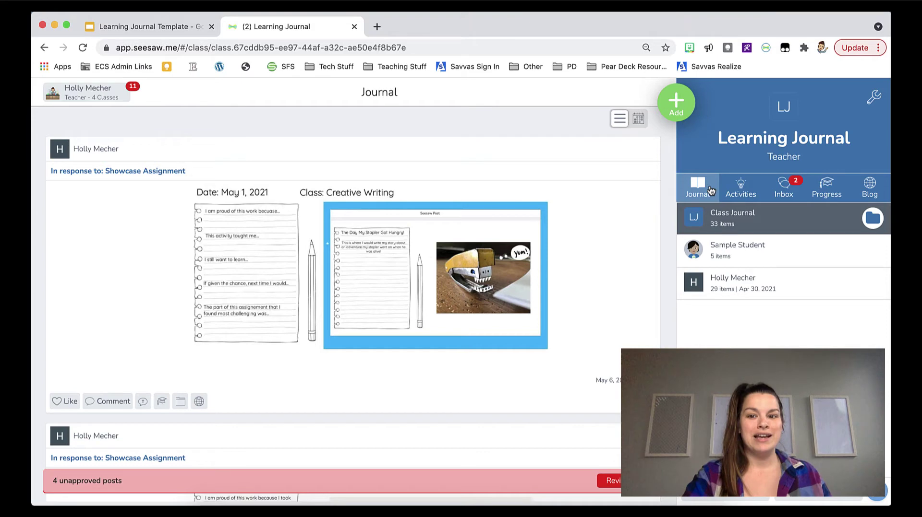
left_click(752, 186)
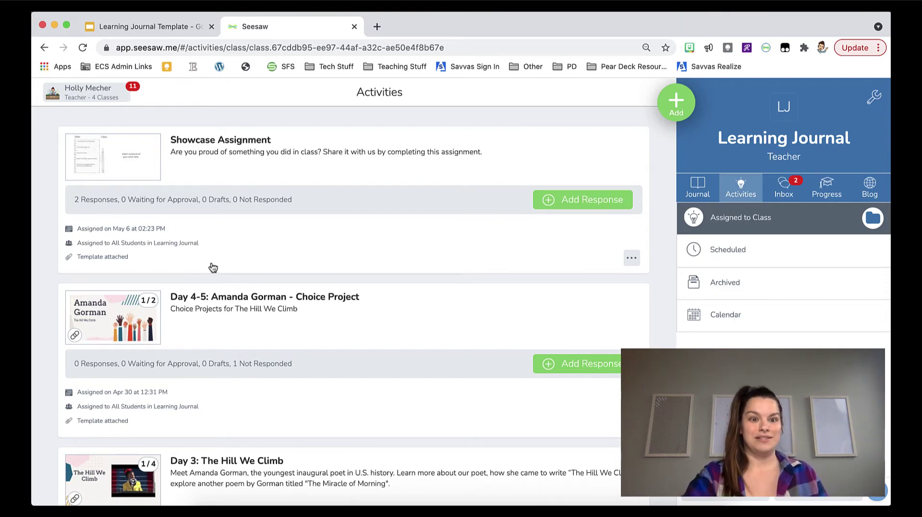
left_click(227, 147)
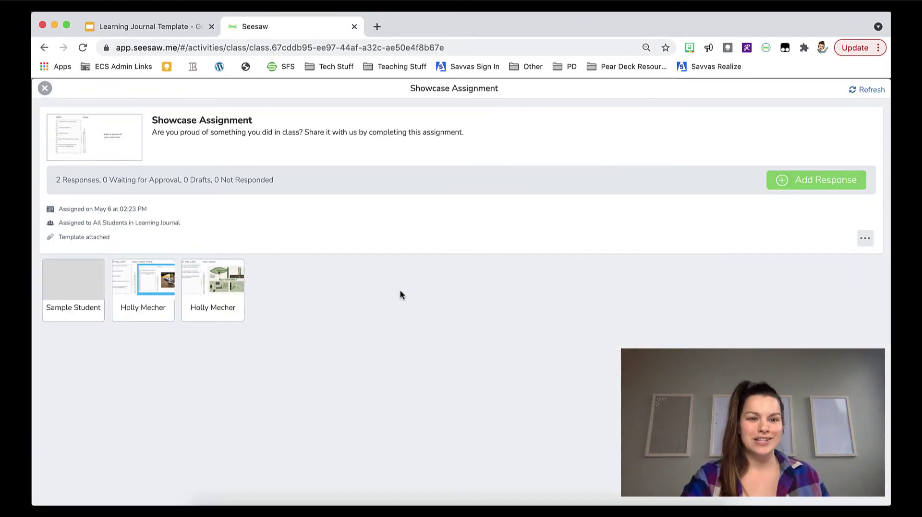
left_click(110, 150)
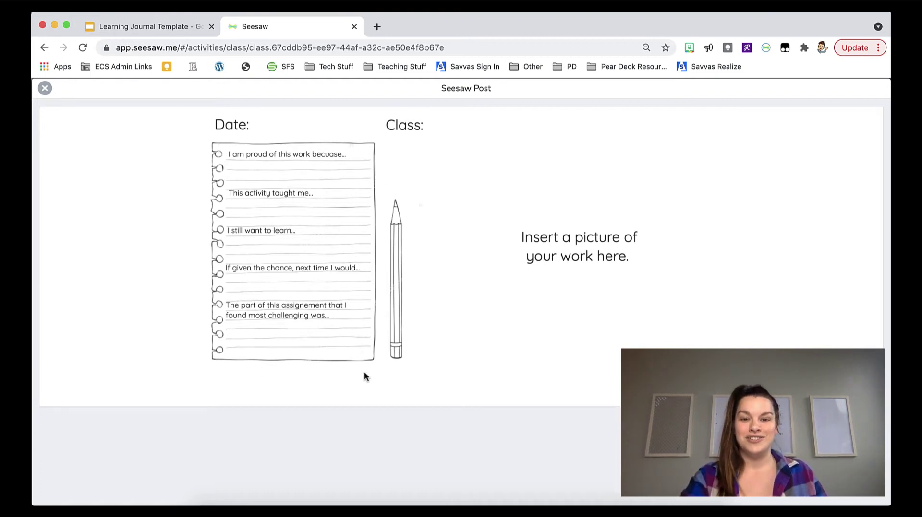
left_click(45, 89)
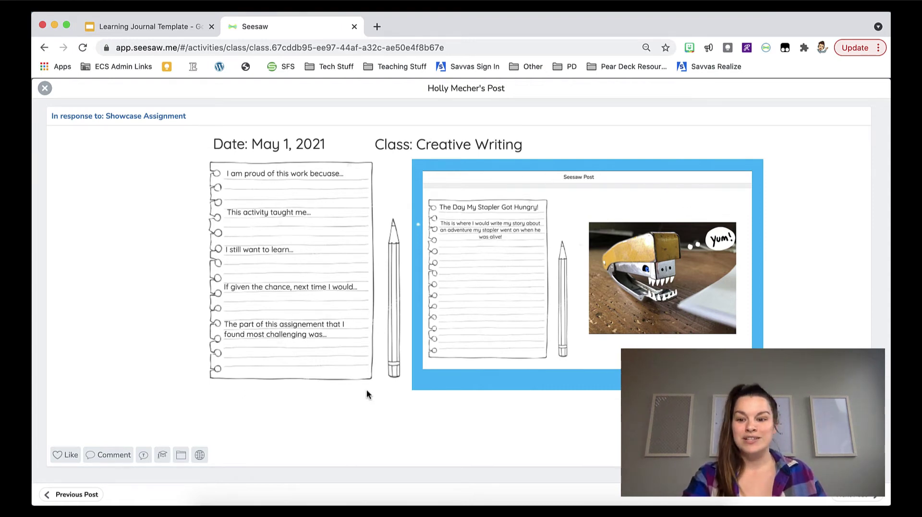
View the Creative Writing and Science responses to the Showcase Assignment, and return to the activities list.
left_click(864, 495)
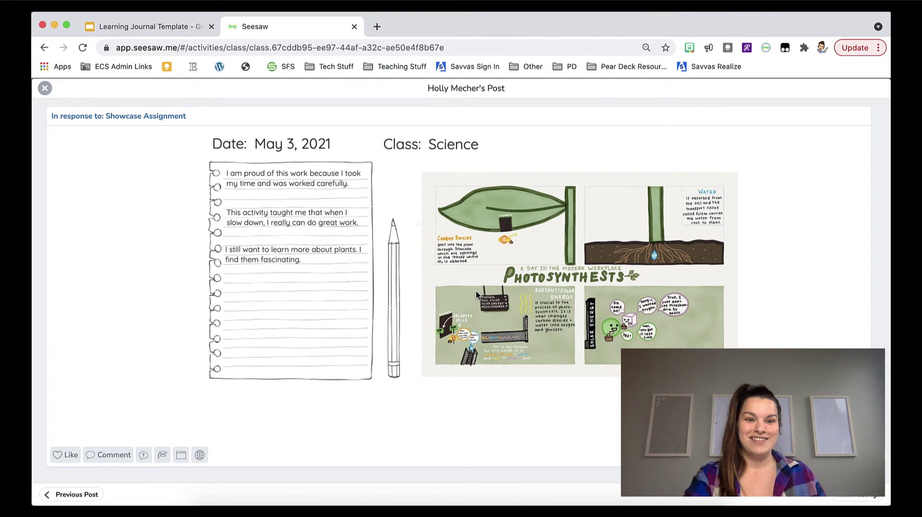
left_click(44, 90)
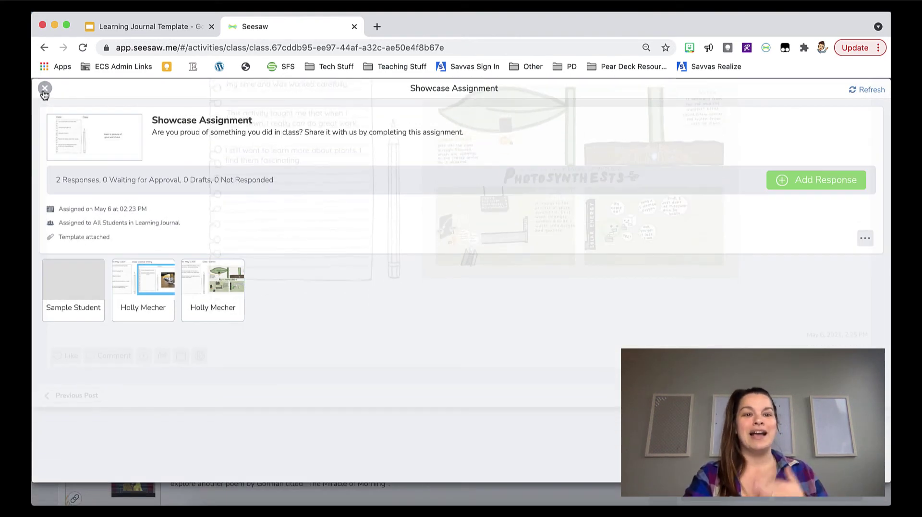
left_click(44, 90)
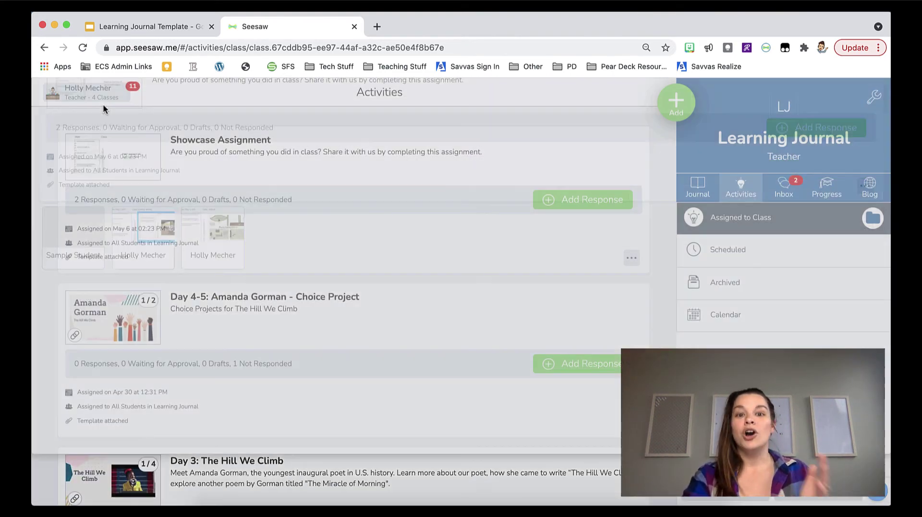
Open the real student's individual journal, not the sample student's, and look through its Showcase Assignment posts.
left_click(694, 188)
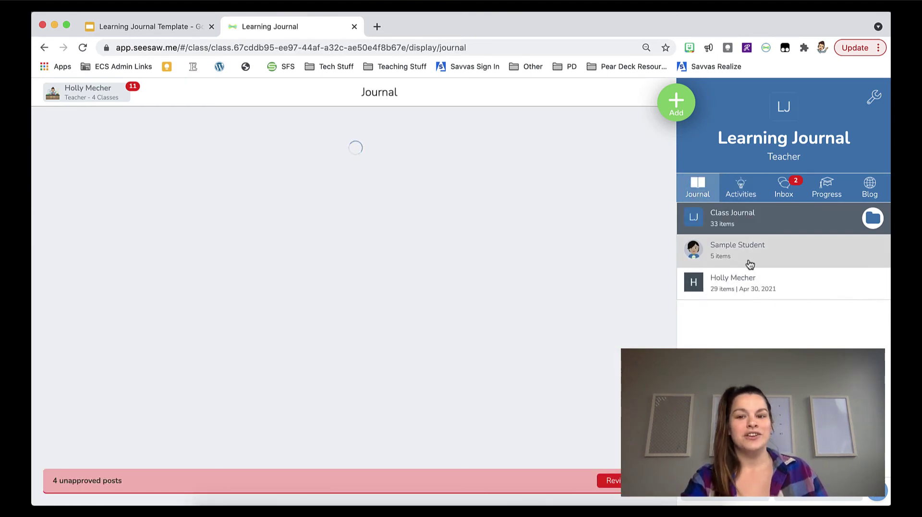
left_click(743, 291)
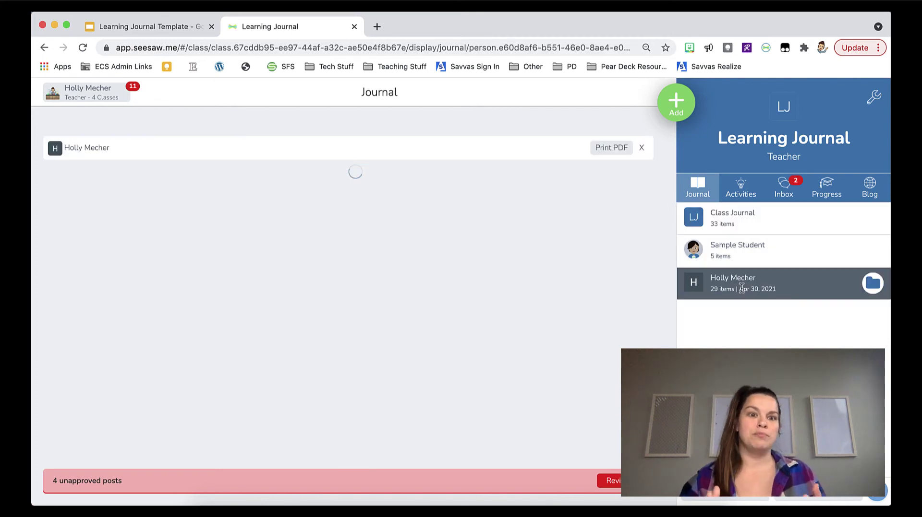
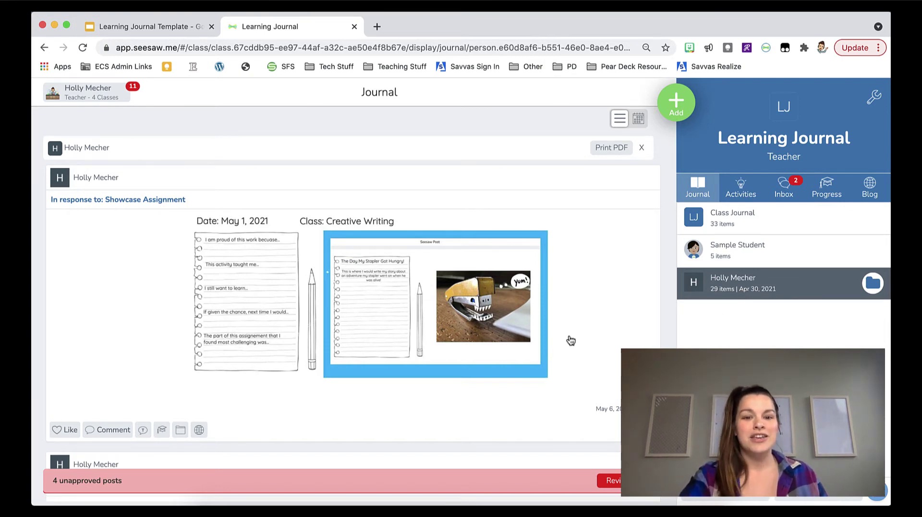
scroll(535, 363, "down", 6)
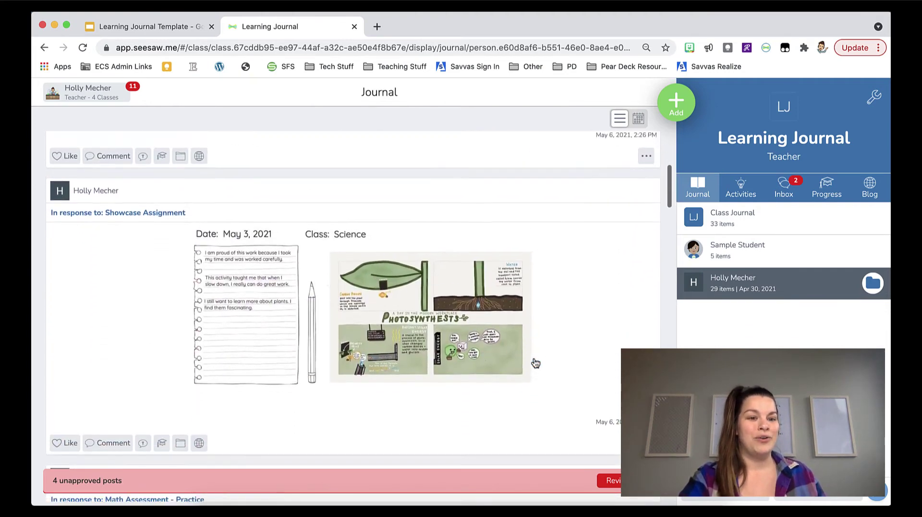
scroll(532, 363, "up", 6)
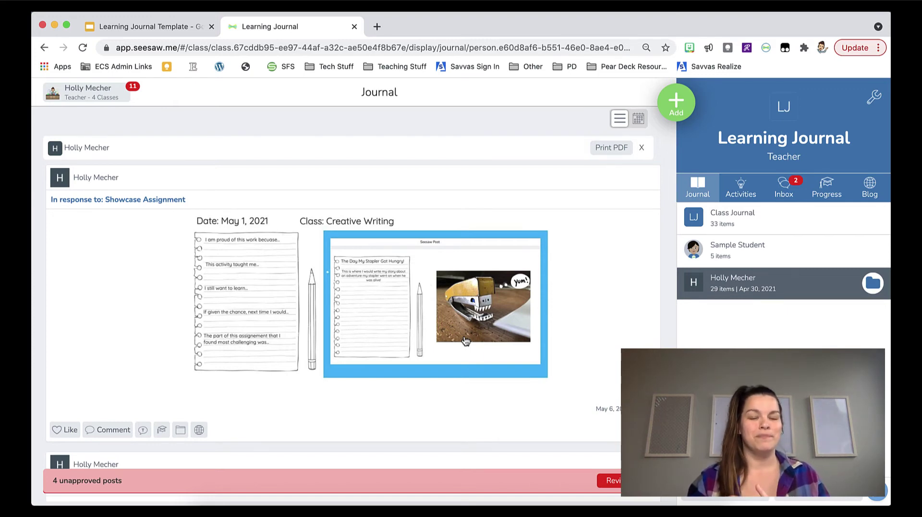
Look at the options for adding content to the class, and compare the student's Creative Writing and Science journal posts.
left_click(675, 114)
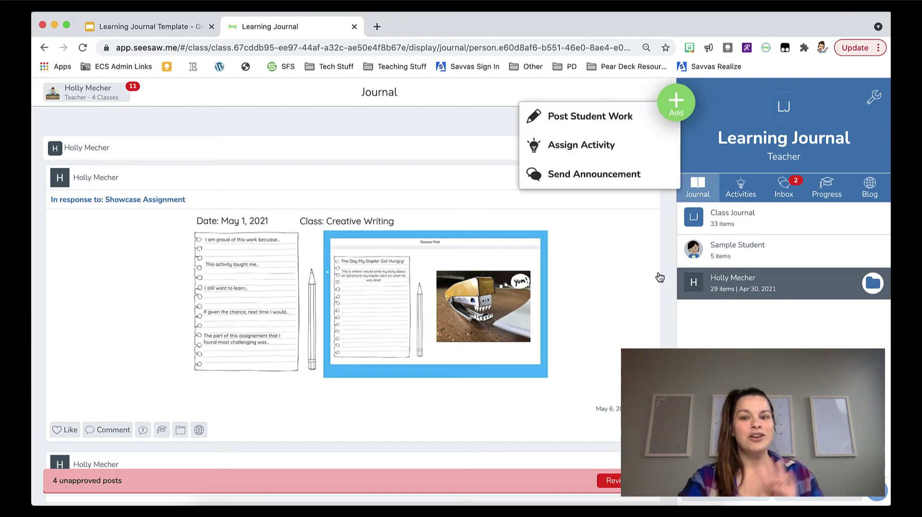
left_click(627, 291)
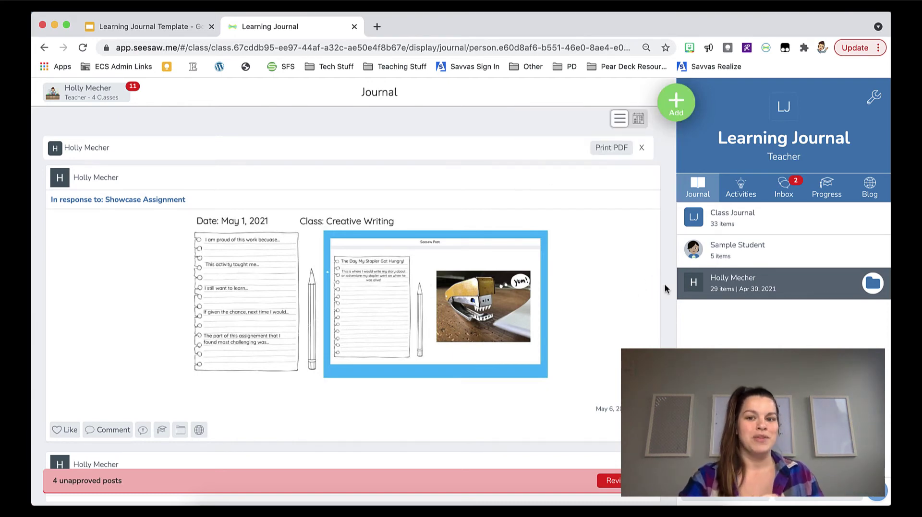
scroll(557, 363, "down", 5)
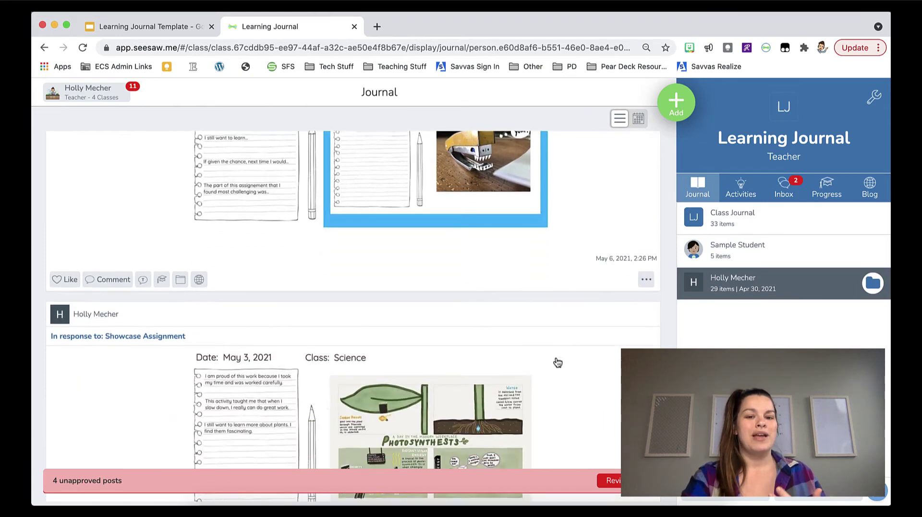
scroll(557, 362, "down", 1)
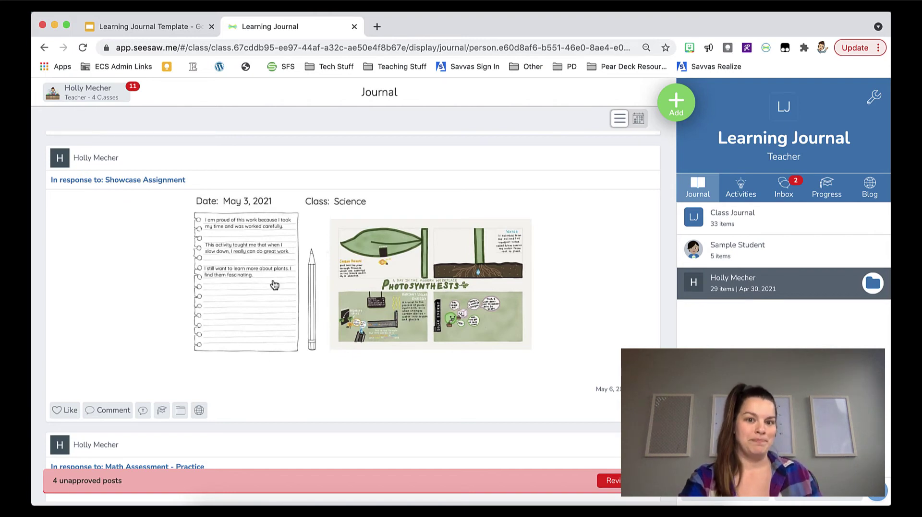
scroll(284, 273, "up", 6)
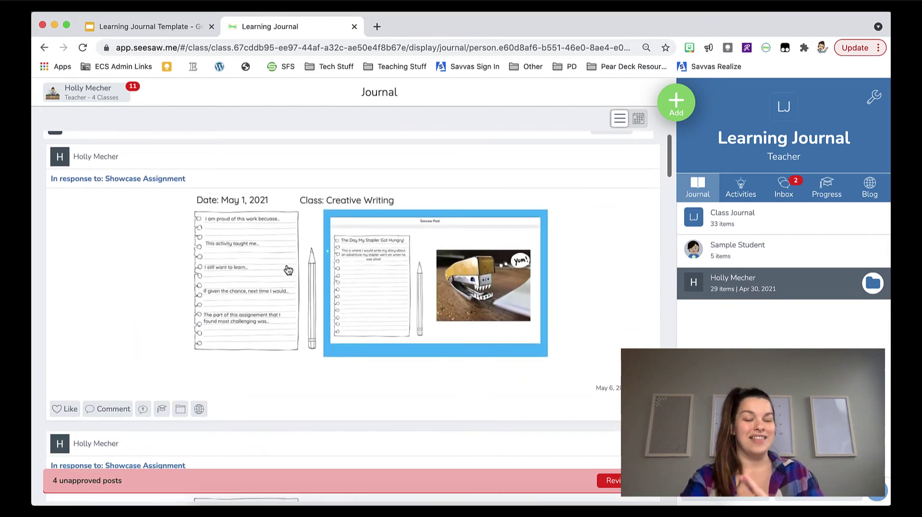
scroll(288, 270, "down", 1)
scroll(288, 270, "up", 1)
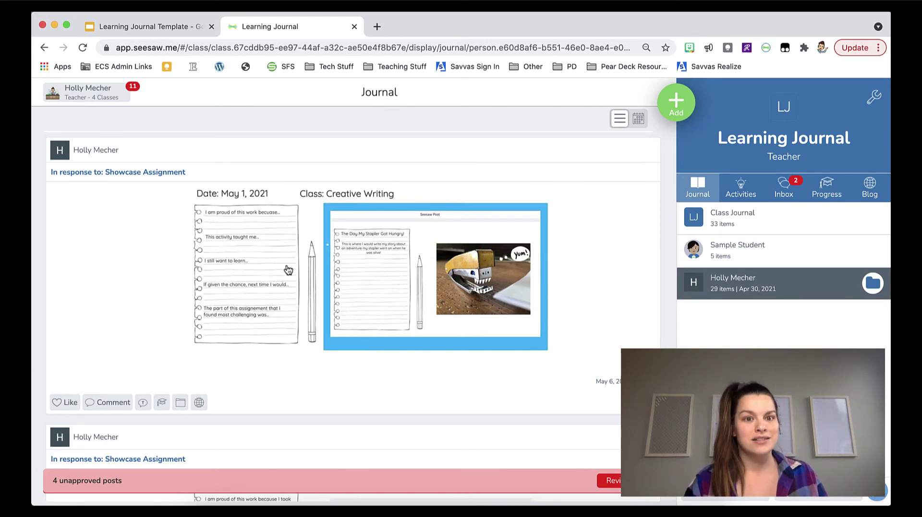
Publish the student's May 1, 2021 Creative Writing post to the class blog.
left_click(286, 265)
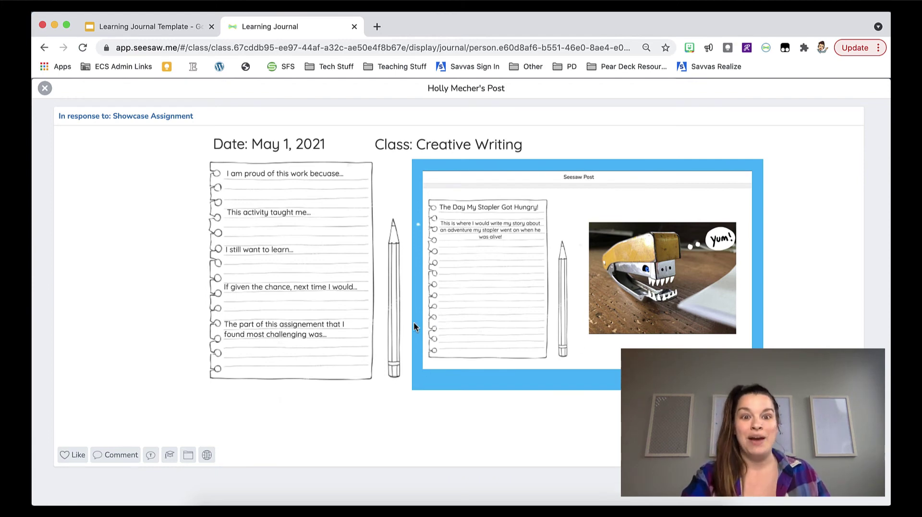
left_click(207, 456)
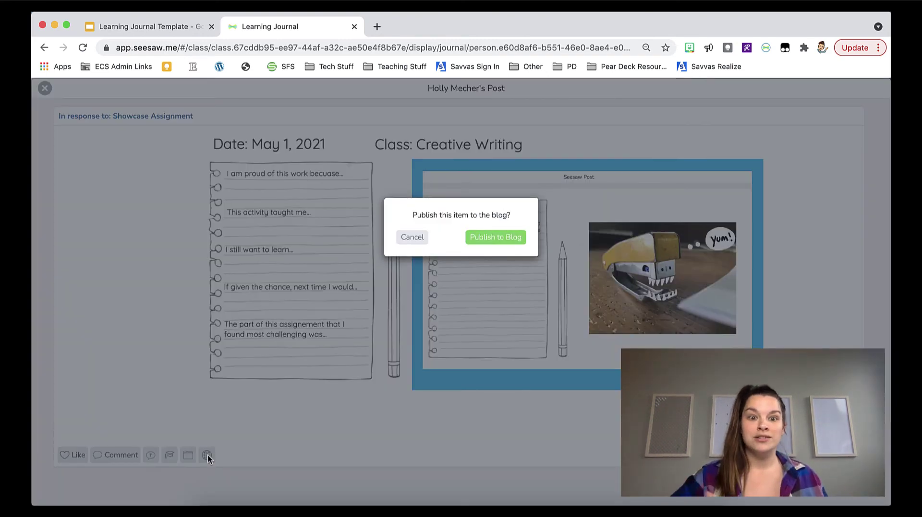
left_click(484, 238)
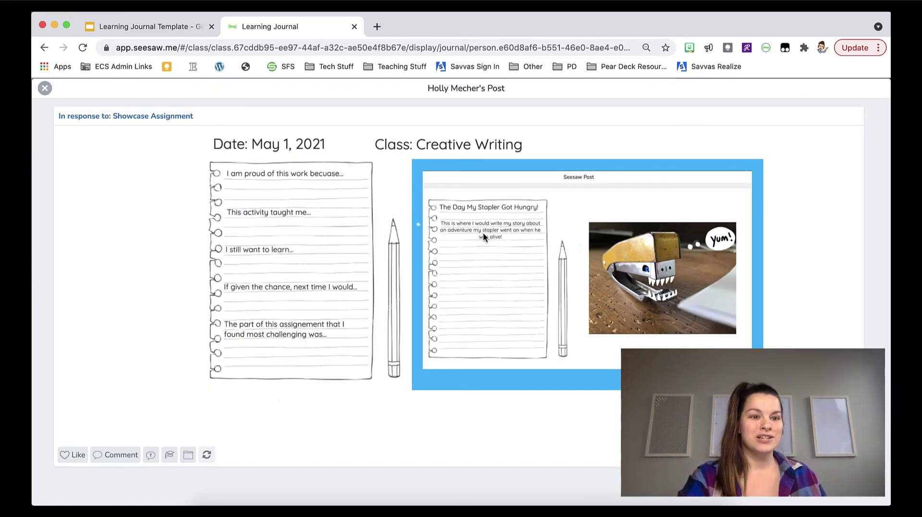
left_click(45, 89)
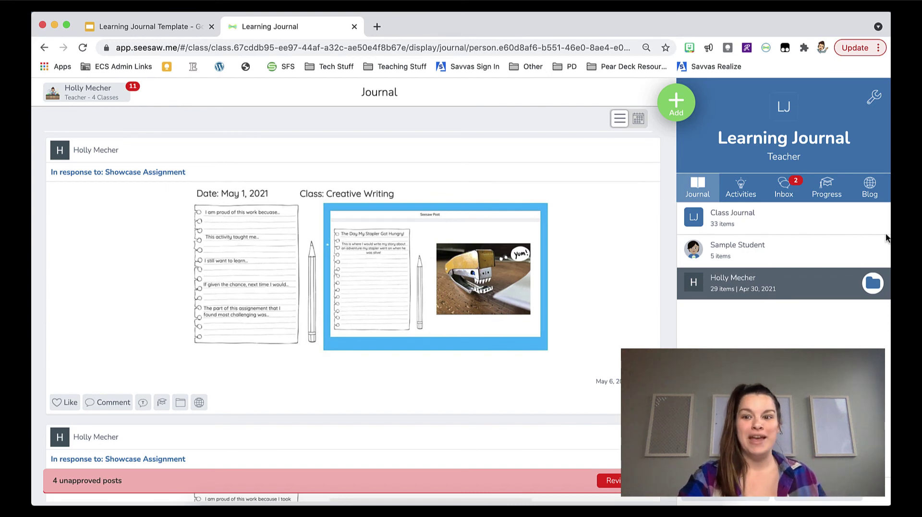
Open the class blog and look through its published posts.
left_click(868, 185)
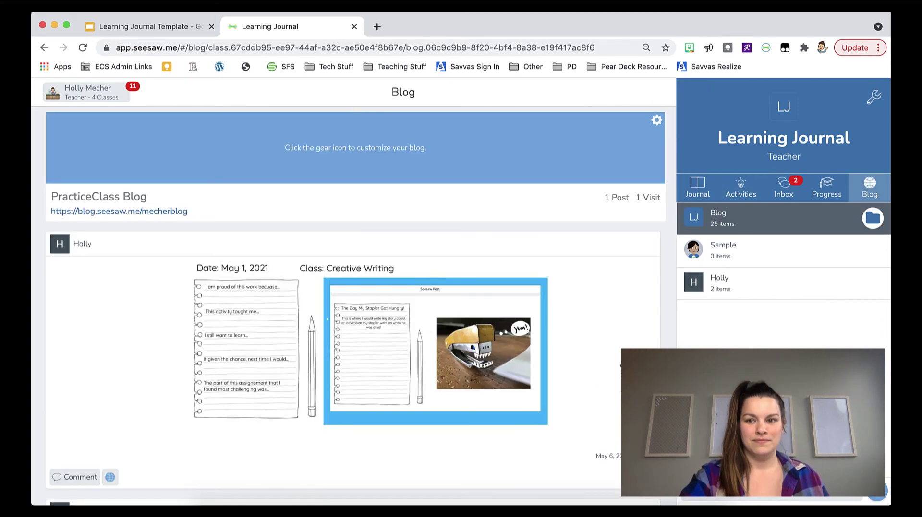
scroll(356, 307, "down", 5)
scroll(355, 307, "up", 5)
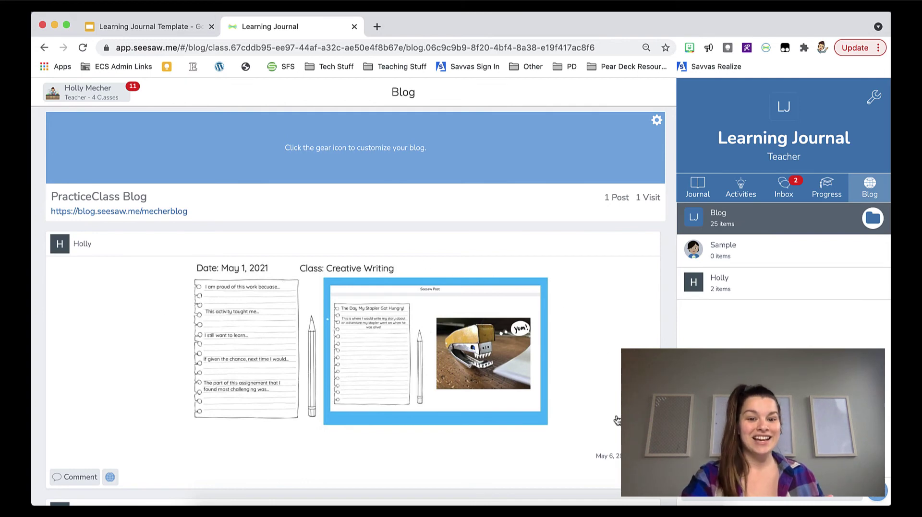
Review the blog's folder, comment and password protection options in the class settings without changing them.
left_click(873, 98)
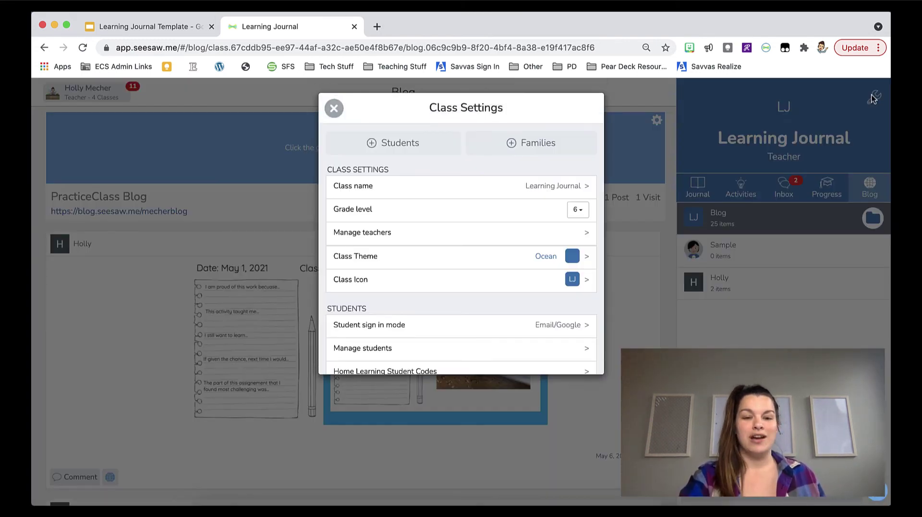
scroll(496, 308, "down", 4)
scroll(496, 307, "down", 12)
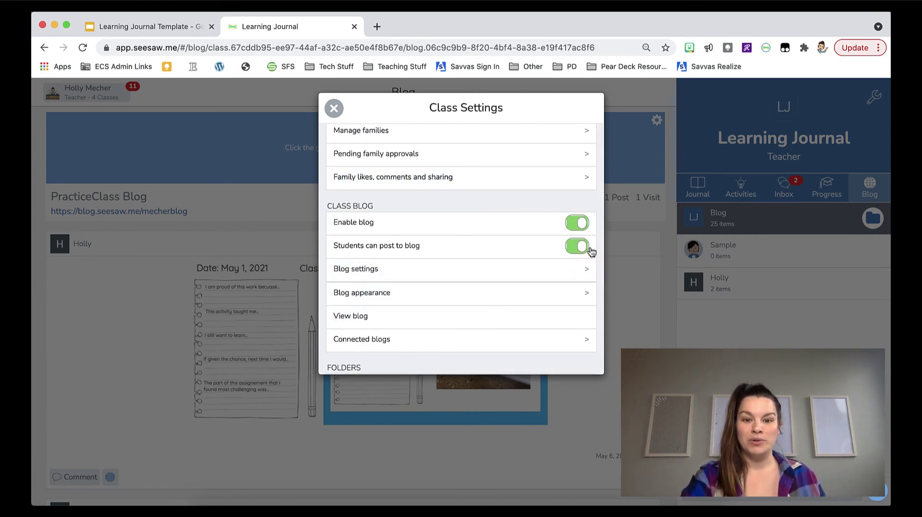
left_click(568, 272)
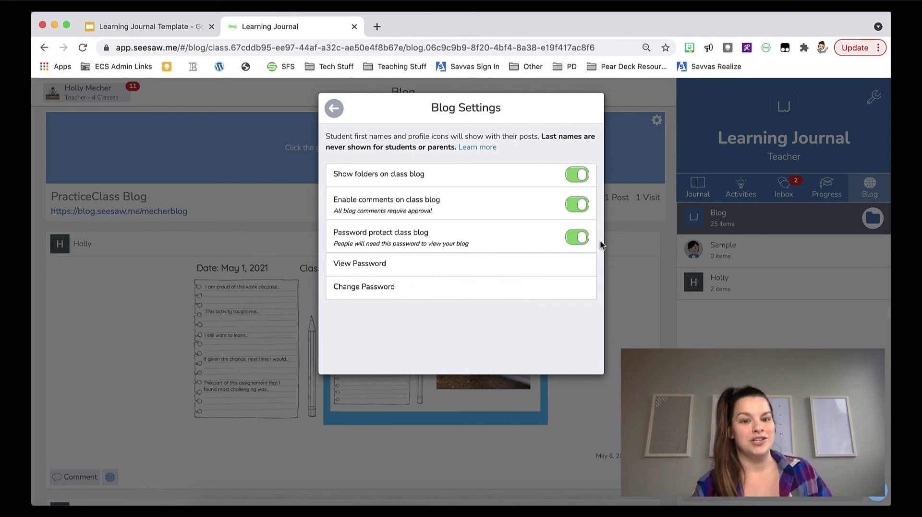
left_click(334, 109)
left_click(334, 109)
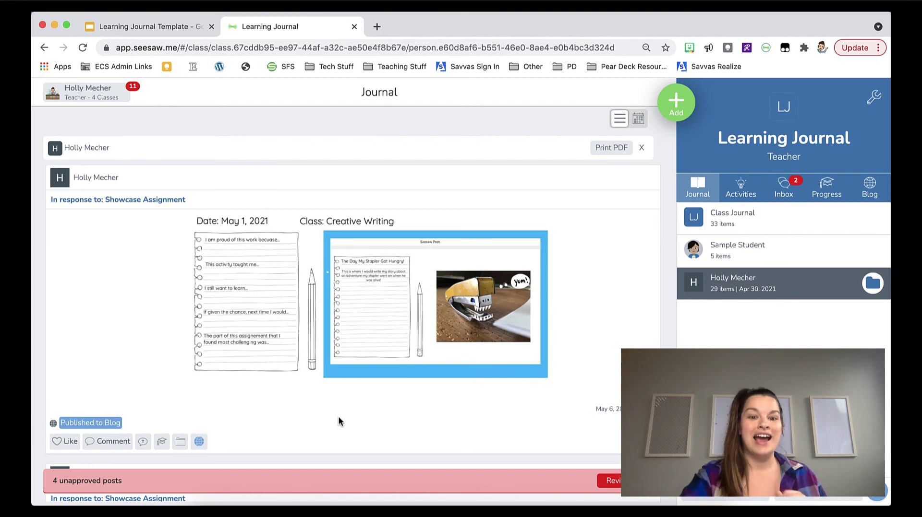
Publish the student's May 3, 2021 Science post to the class blog from the journal.
scroll(338, 422, "down", 6)
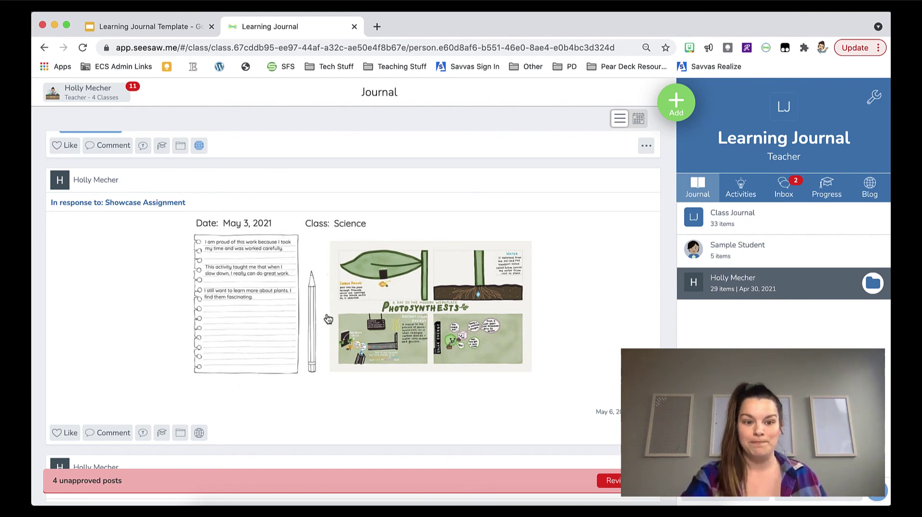
left_click(199, 434)
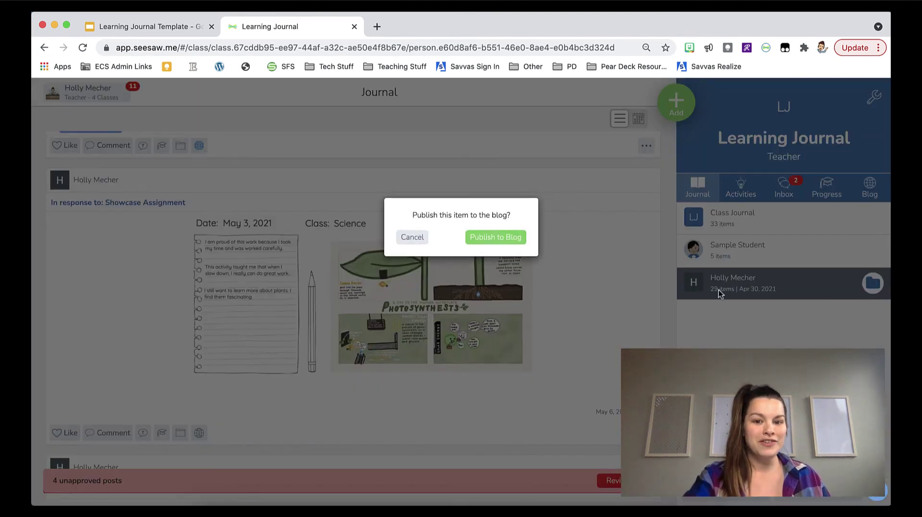
left_click(498, 244)
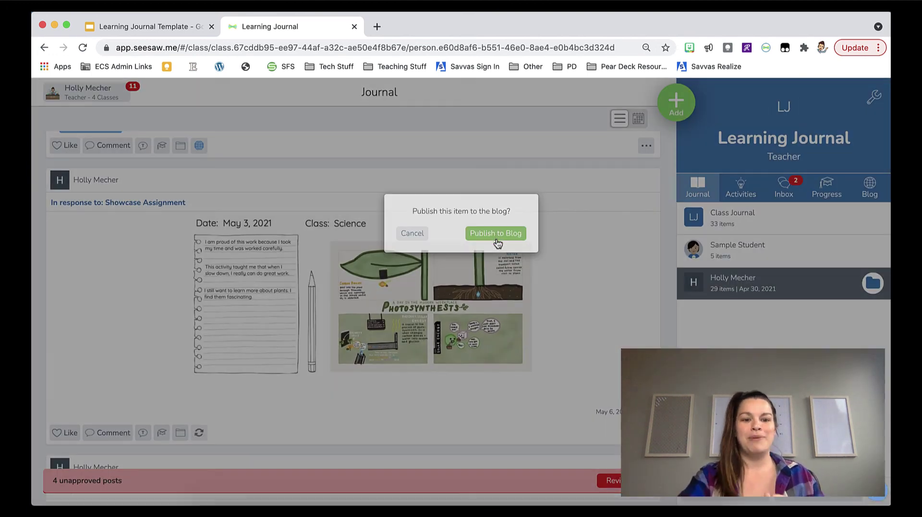